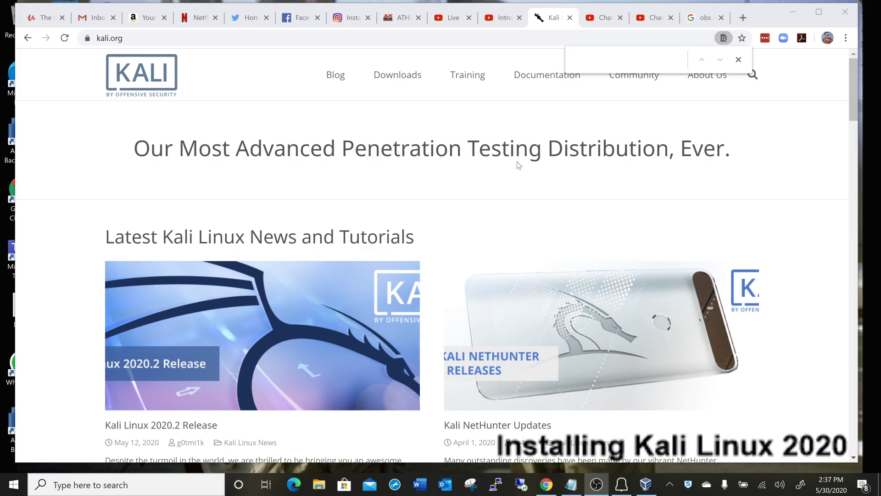
# - Open the Kali Linux downloads page on kali.org to view the available installer images
pyautogui.click(394, 77)
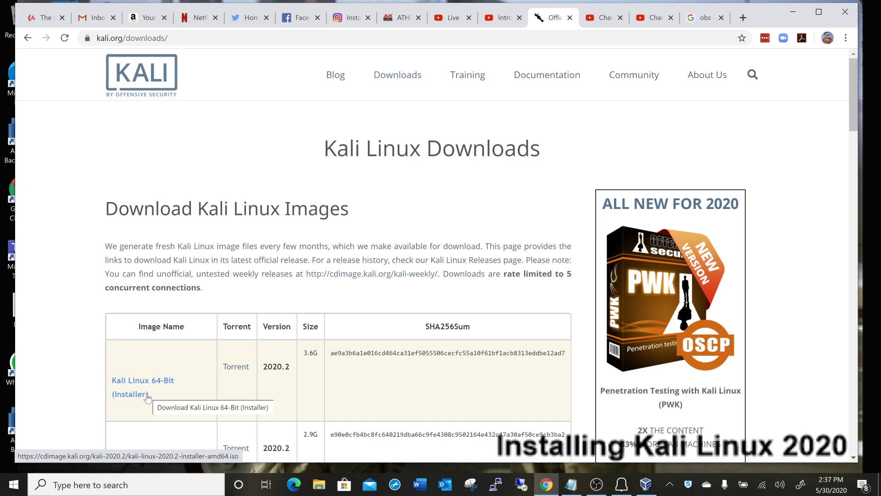
# - Switch to VirtualBox and begin a new virtual machine named "Kali 2020 Linux", with type Linux and version Debian (64-bit)
pyautogui.click(646, 484)
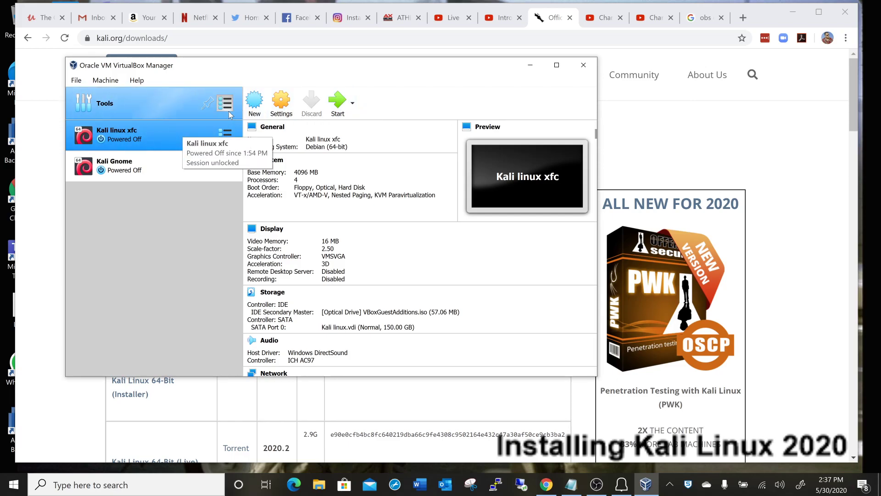
pyautogui.click(256, 101)
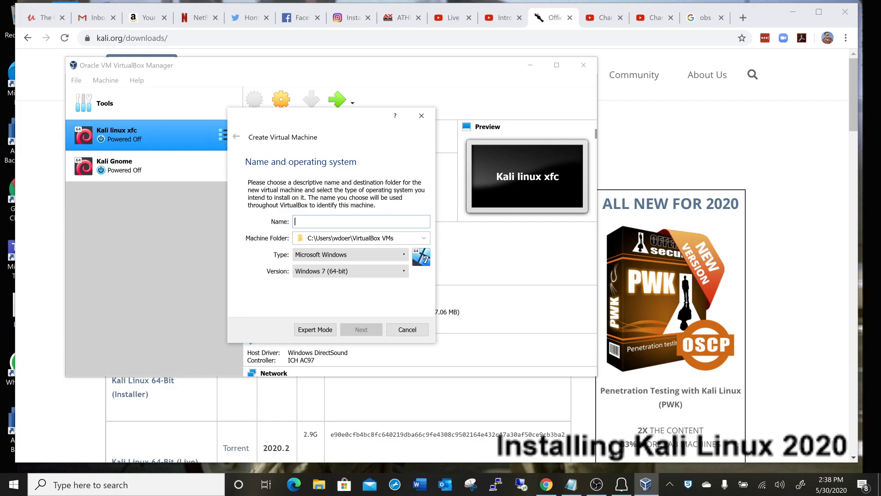
pyautogui.write('K')
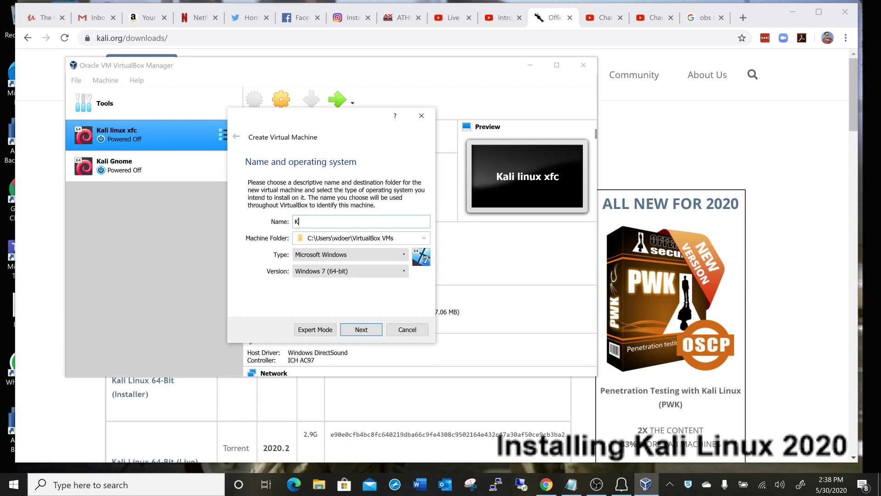
pyautogui.write('ali 2020')
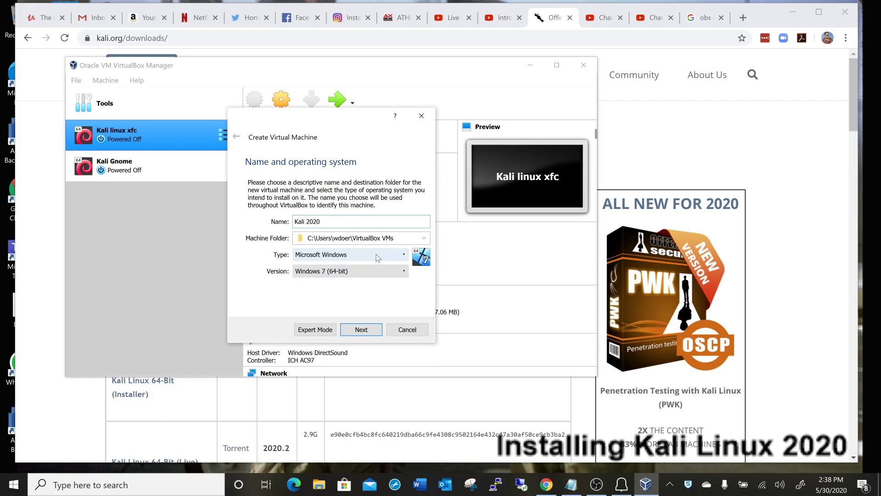
pyautogui.write('Linux')
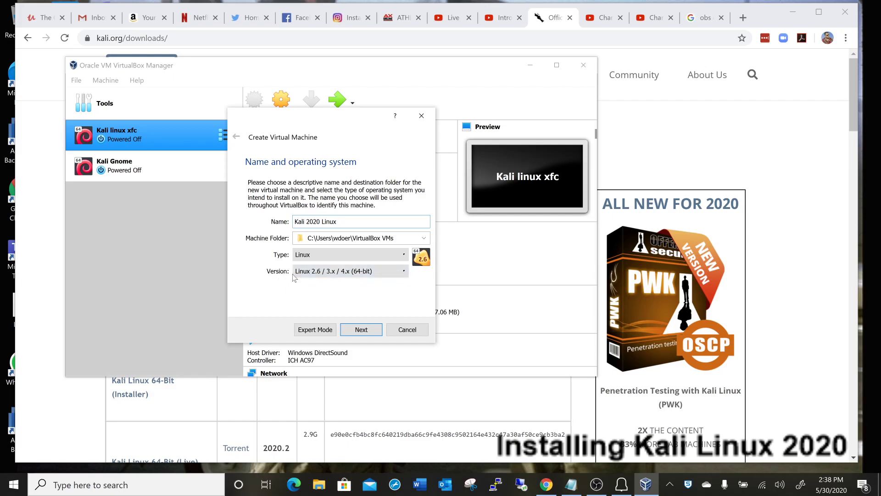
pyautogui.click(323, 272)
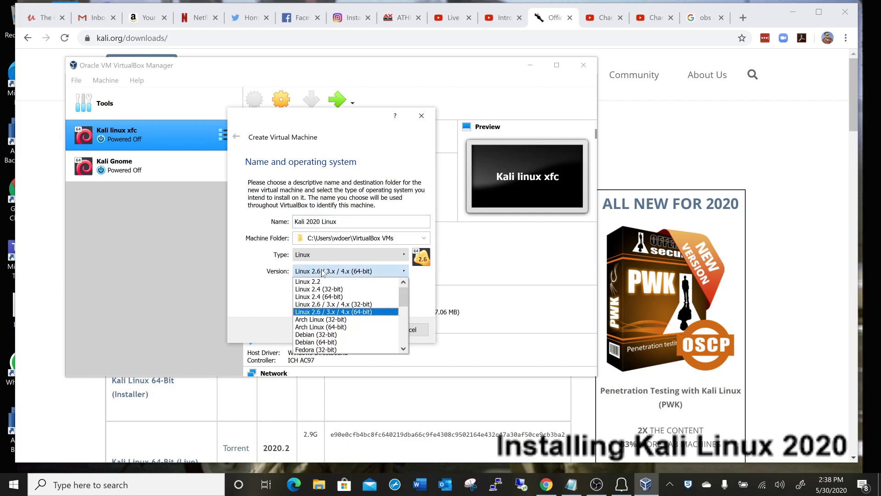
pyautogui.click(359, 342)
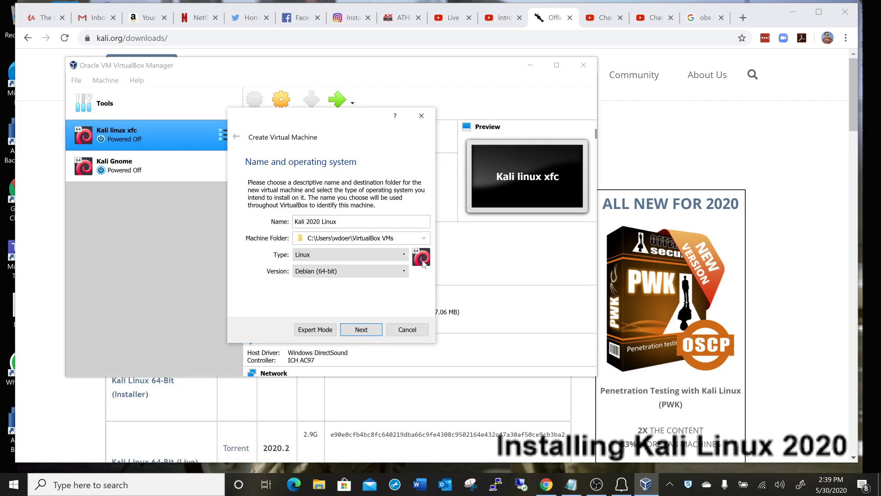
pyautogui.click(363, 330)
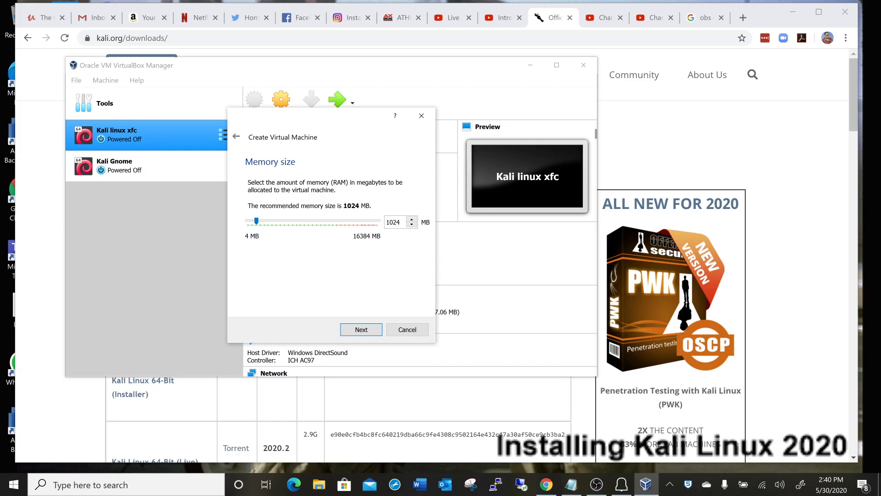
# - Set the new virtual machine's memory size to 4096 MB
pyautogui.doubleClick(397, 222)
pyautogui.write('4096')
pyautogui.click(370, 330)
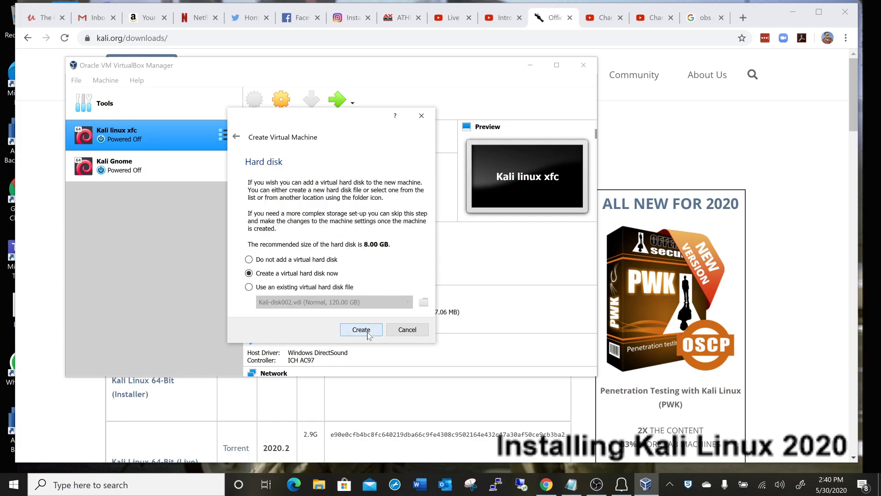
# - Create a new 150 GB virtual hard disk in VDI format for the machine
pyautogui.click(368, 335)
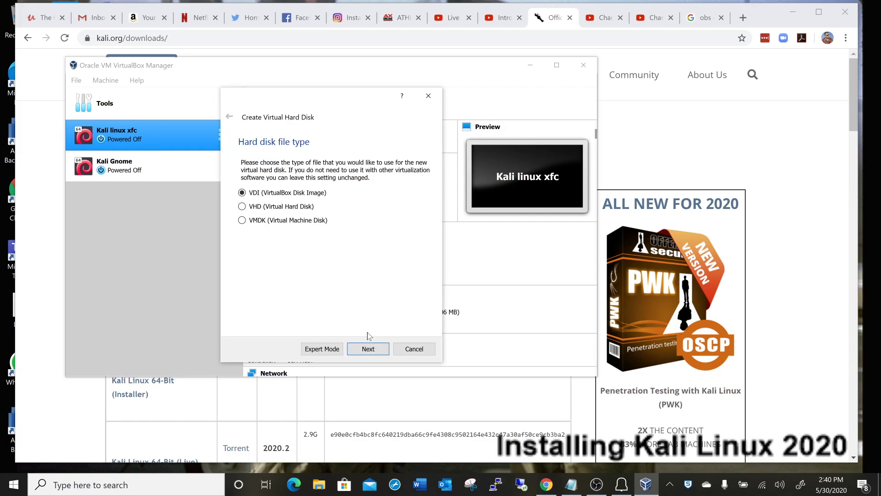
pyautogui.click(367, 351)
pyautogui.click(367, 349)
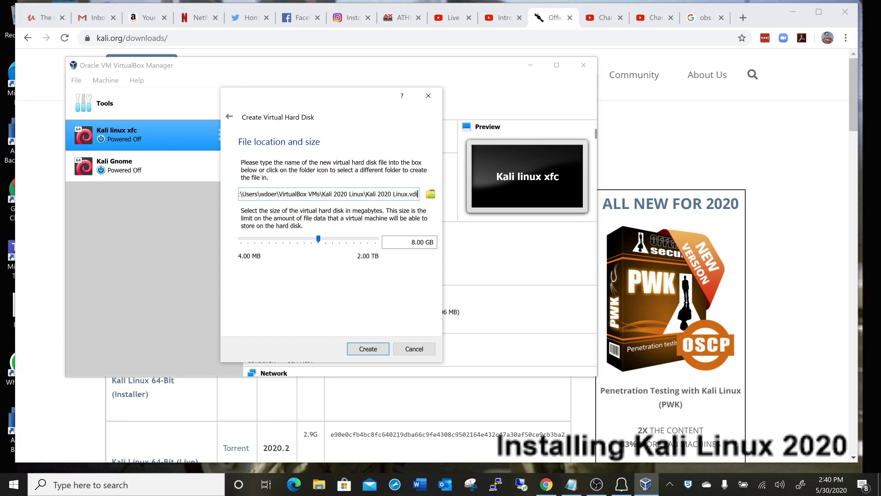
pyautogui.hotkey('shift', 'Left')
pyautogui.write('150')
pyautogui.click(372, 349)
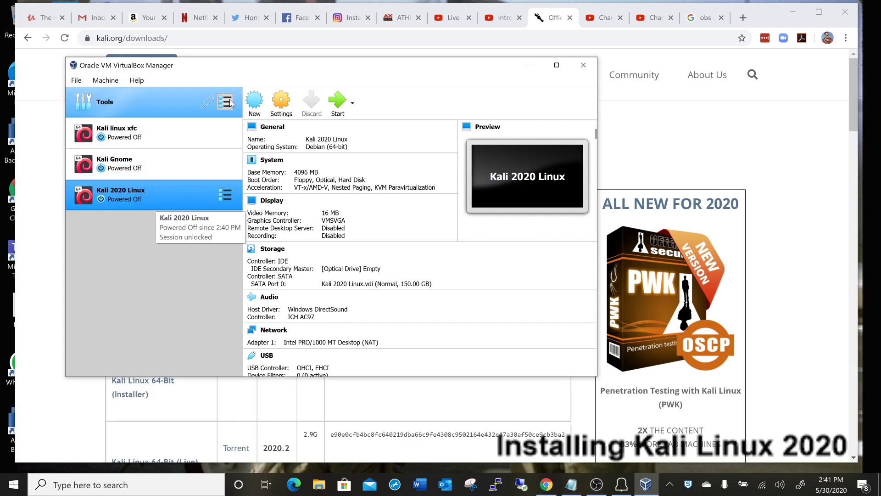
# - In the Kali 2020 Linux machine's settings, assign 4 processors and enable 3D acceleration for the display
pyautogui.click(275, 106)
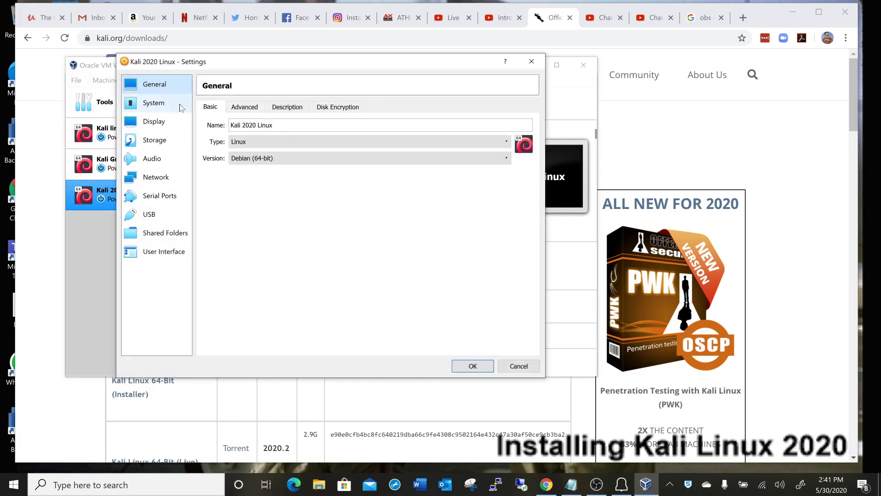
pyautogui.click(155, 105)
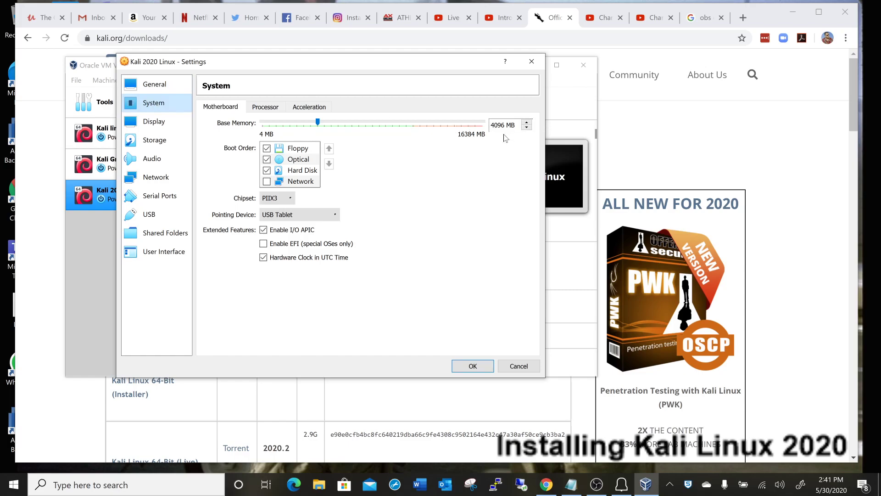
pyautogui.click(264, 108)
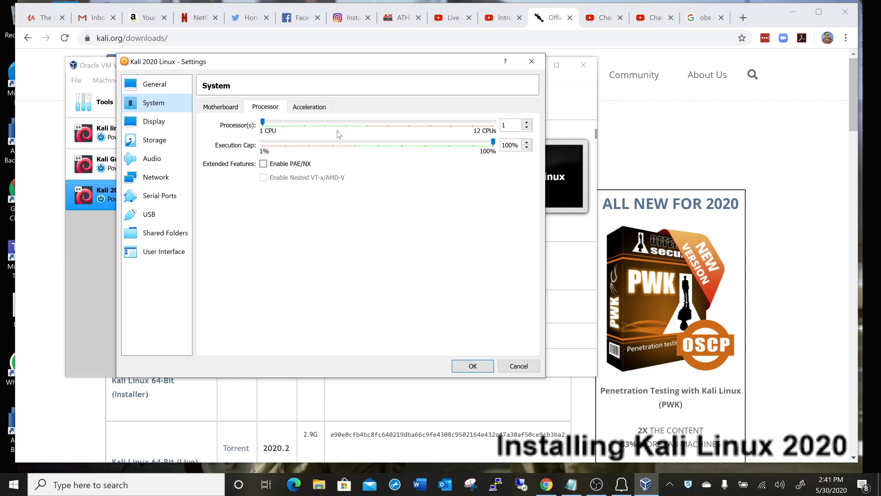
pyautogui.click(527, 123)
pyautogui.click(527, 123)
pyautogui.click(527, 123)
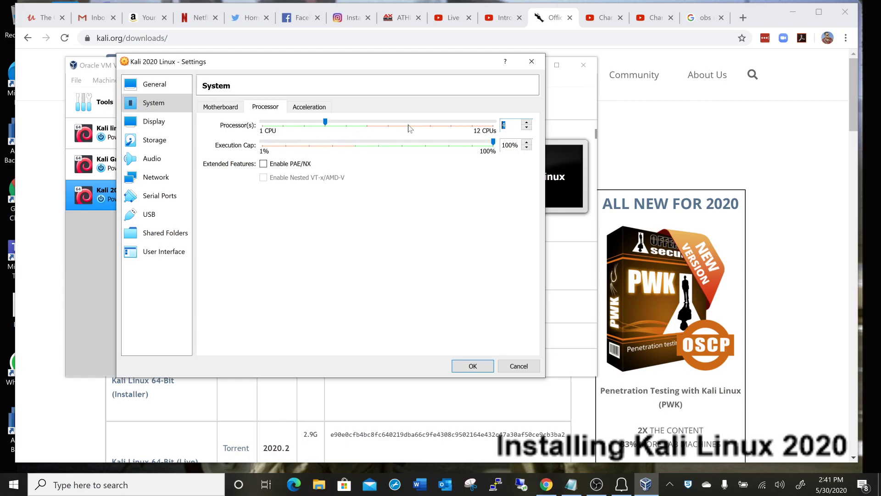
pyautogui.click(171, 121)
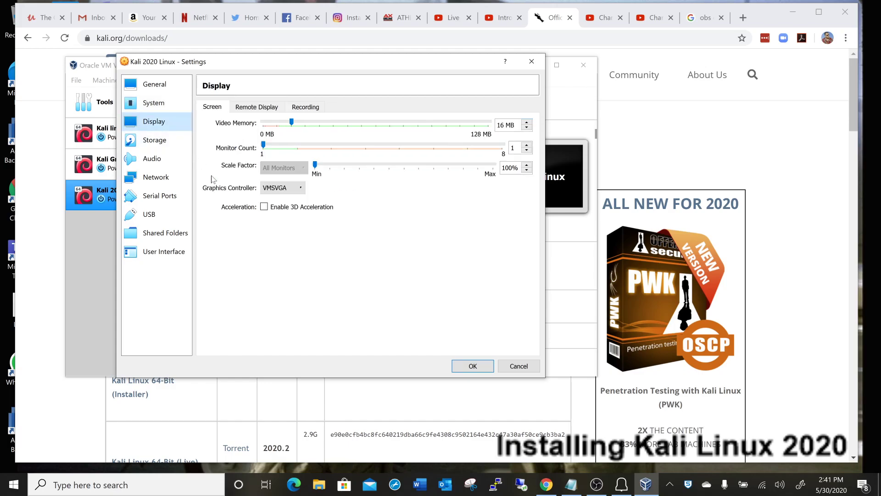
pyautogui.click(266, 209)
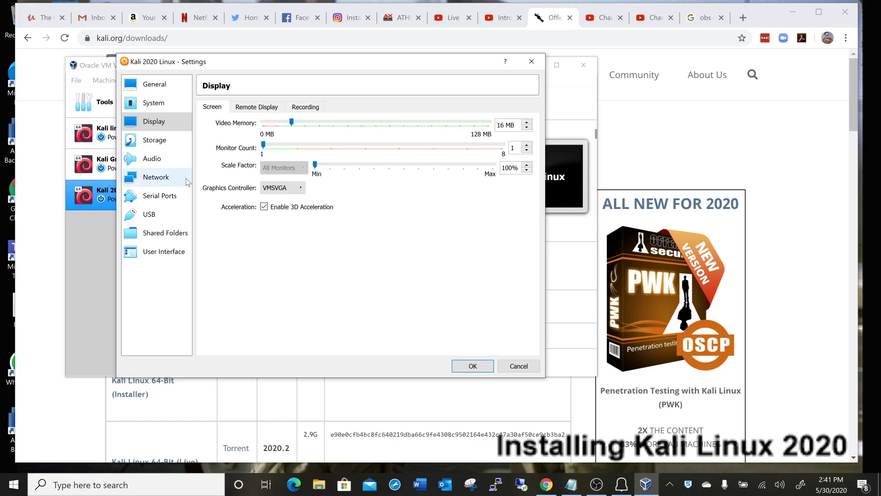
# - Attach network adapter 1 to Bridged Adapter and set its promiscuous mode to Allow All
pyautogui.click(163, 181)
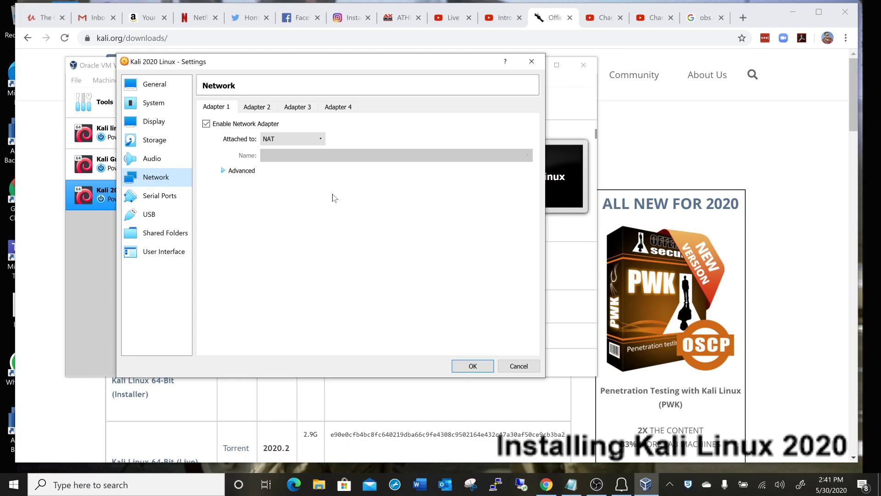
pyautogui.click(321, 140)
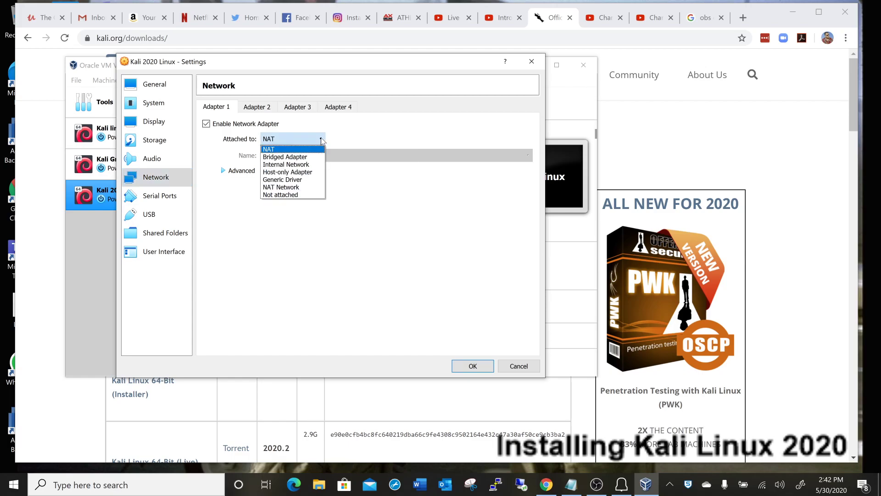
pyautogui.click(307, 158)
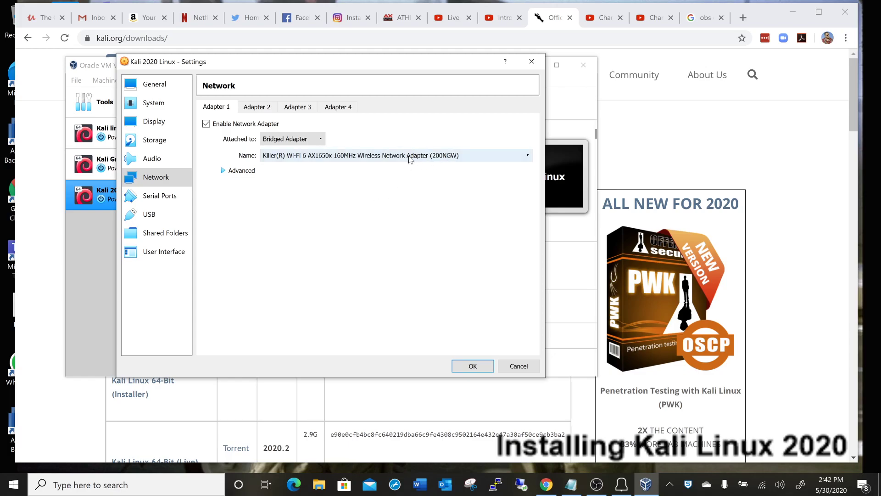
pyautogui.click(223, 171)
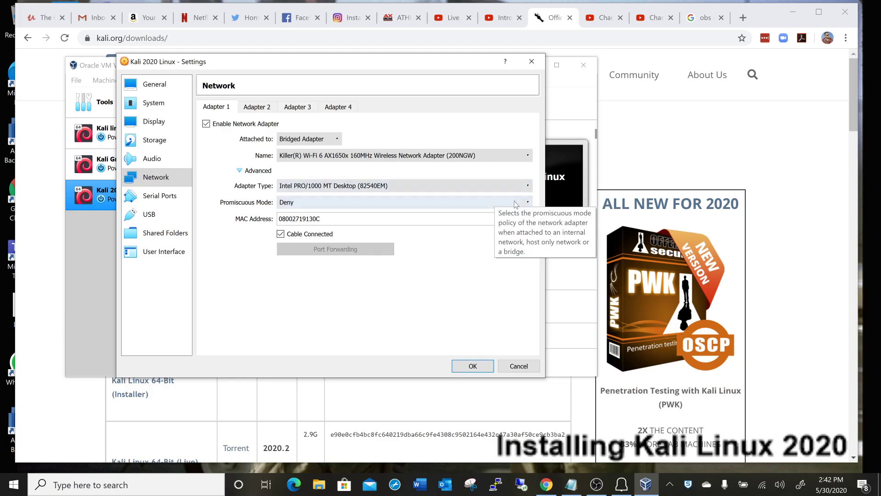
pyautogui.click(529, 202)
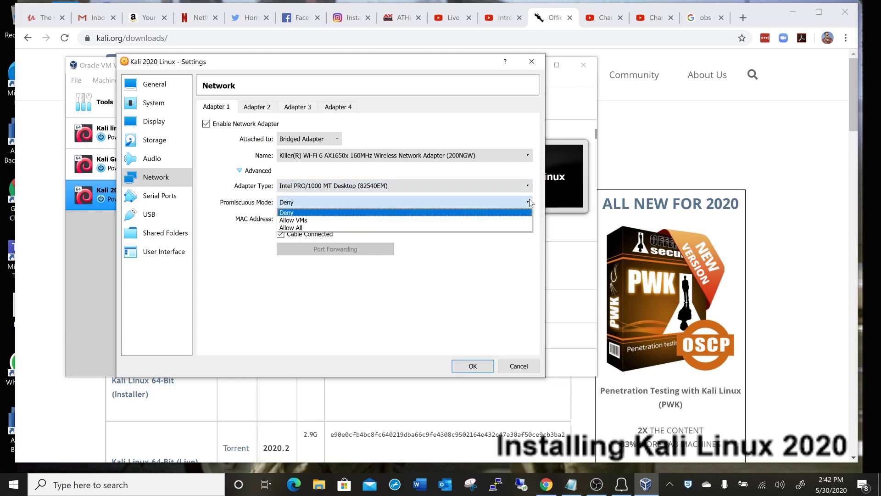
pyautogui.click(448, 228)
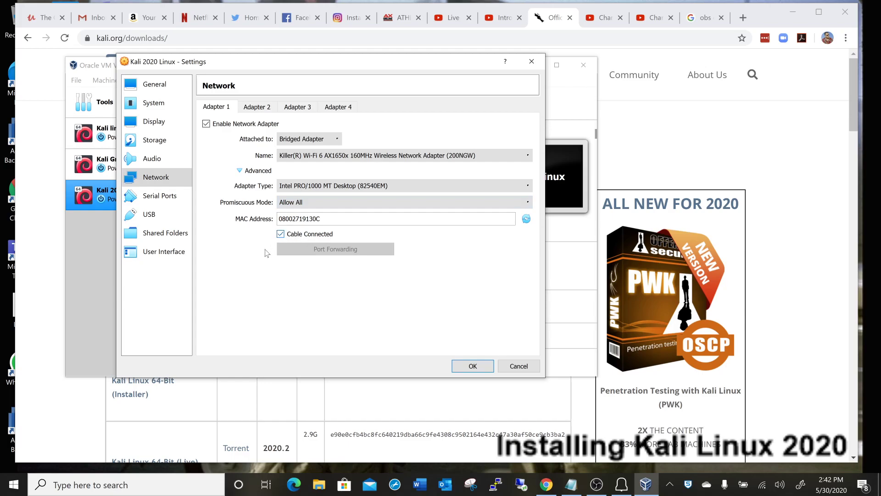
# - Select the USB 3.0 (xHCI) controller and save the machine's settings
pyautogui.click(158, 217)
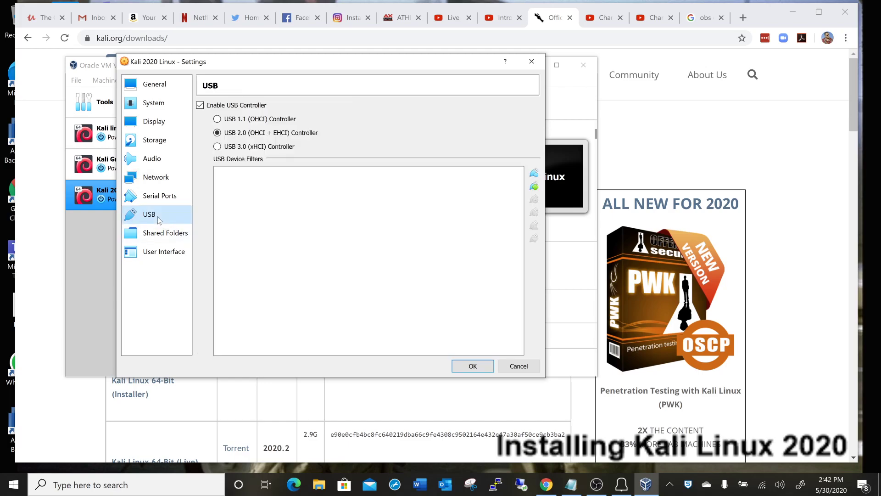
pyautogui.click(217, 148)
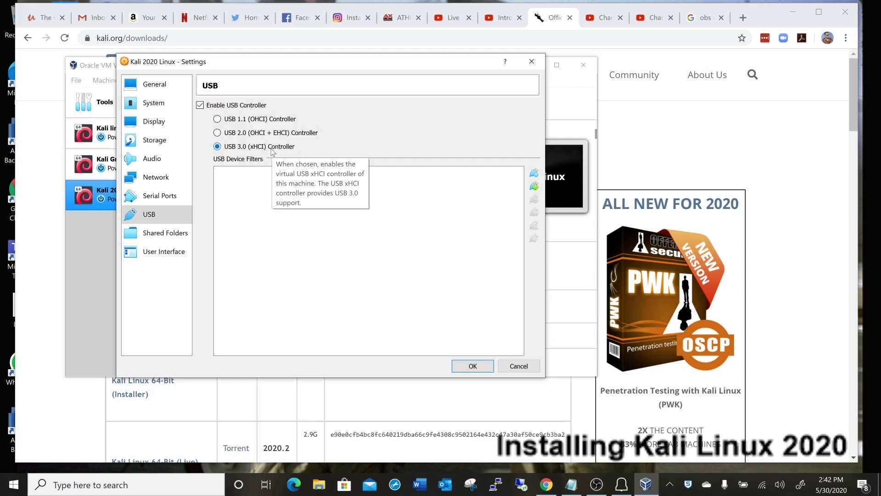
pyautogui.click(473, 366)
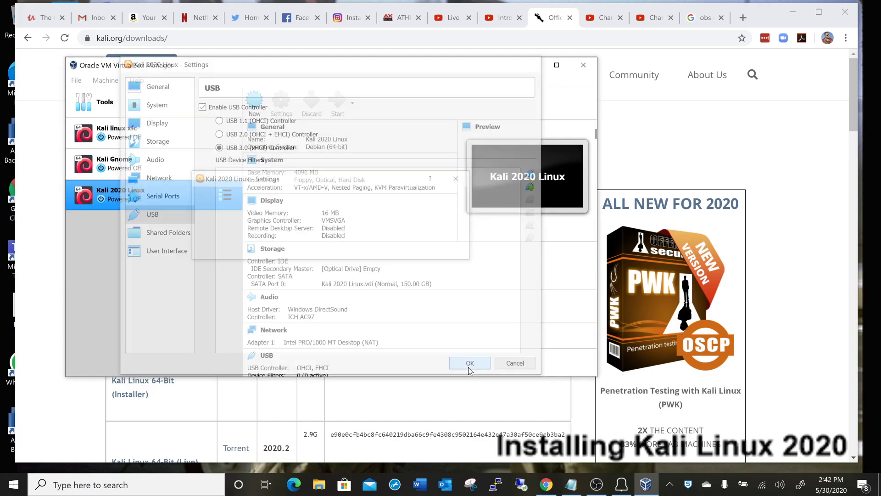
# - Check the installed extension packages in the VirtualBox preferences, leaving without changes
pyautogui.click(76, 82)
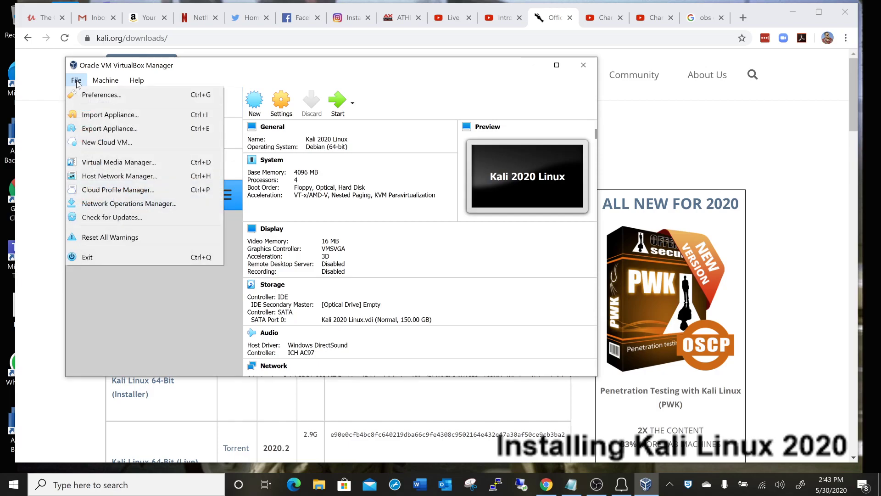
pyautogui.click(89, 94)
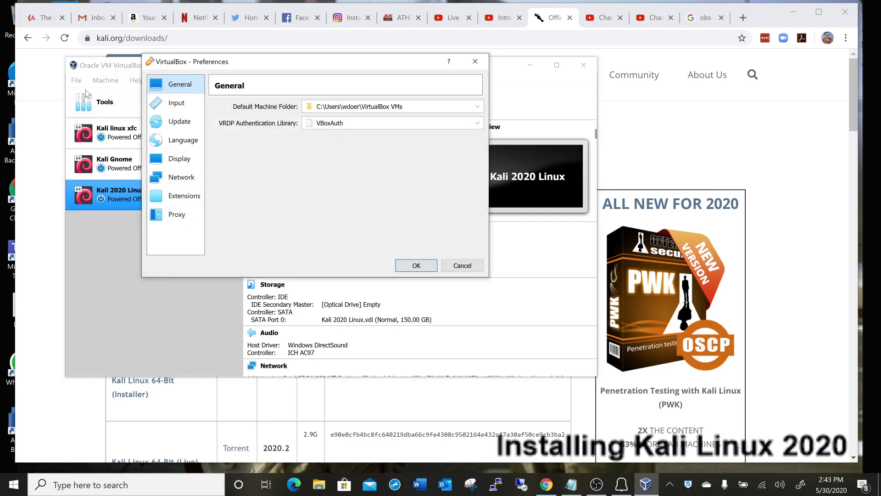
pyautogui.click(185, 196)
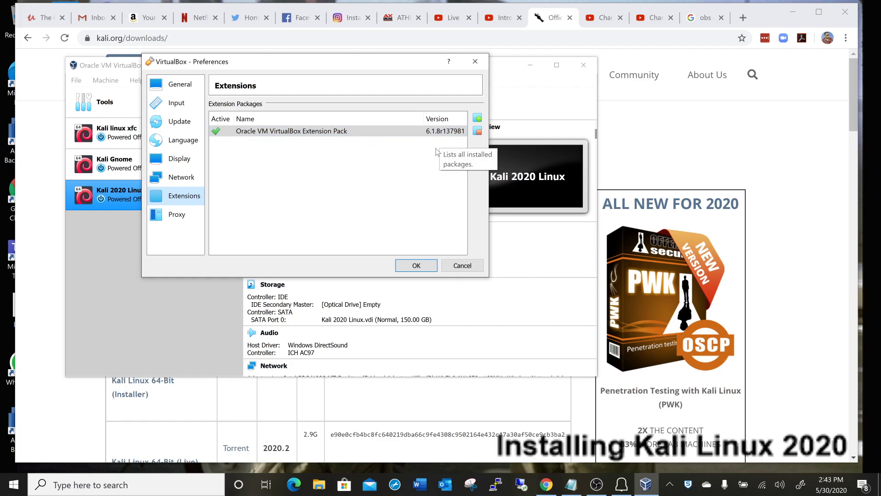
pyautogui.click(458, 268)
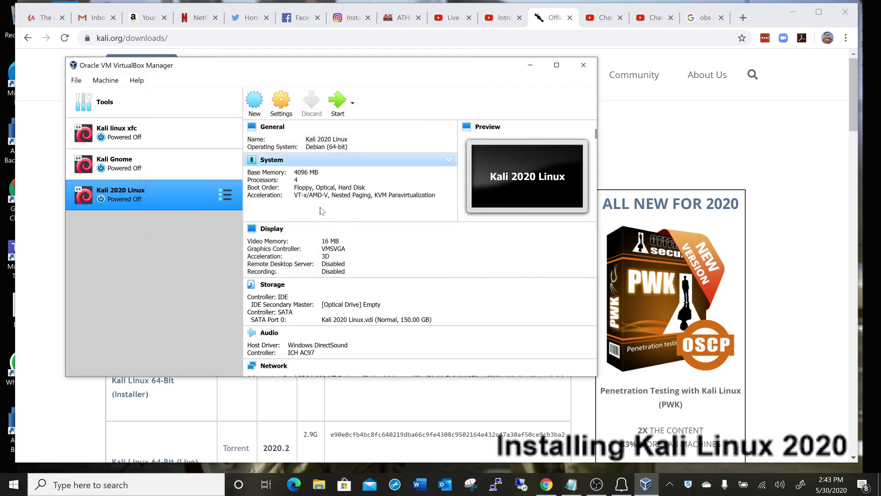
# - Start the Kali 2020 Linux machine and add kali-linux-2020.2-installer-amd64.iso from Downloads to the optical disk list for its start-up disk
pyautogui.click(337, 108)
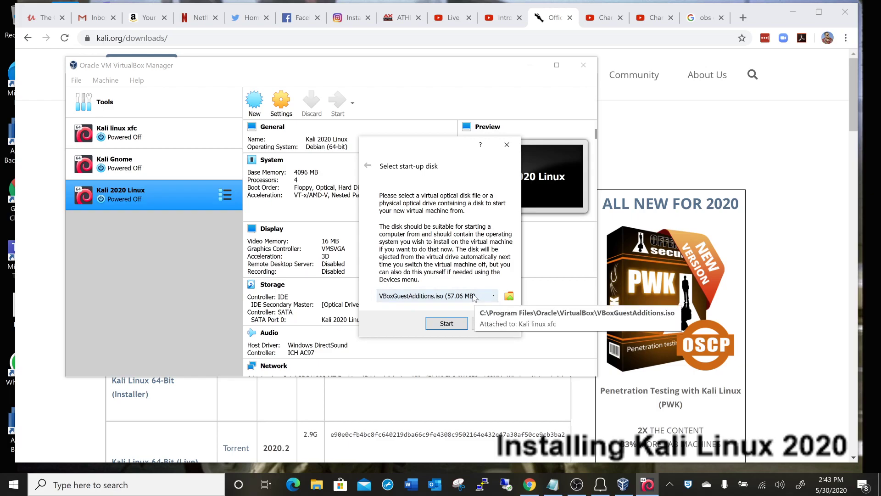
pyautogui.click(509, 296)
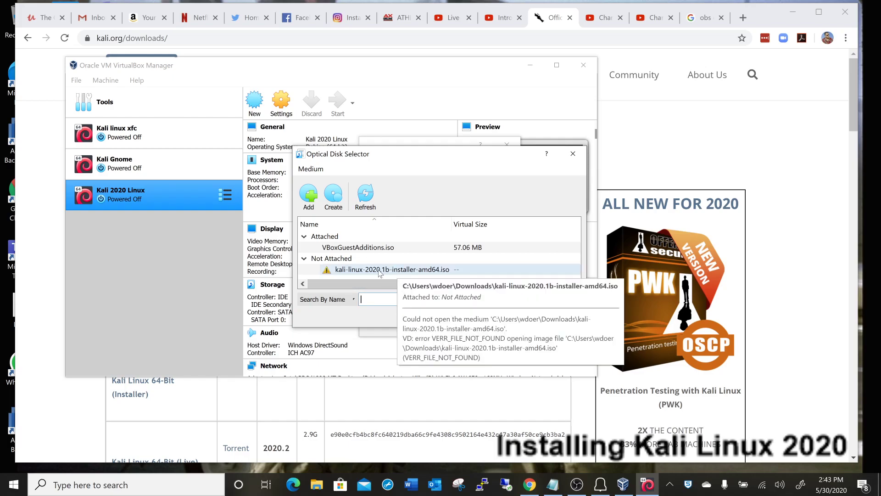
pyautogui.click(380, 271)
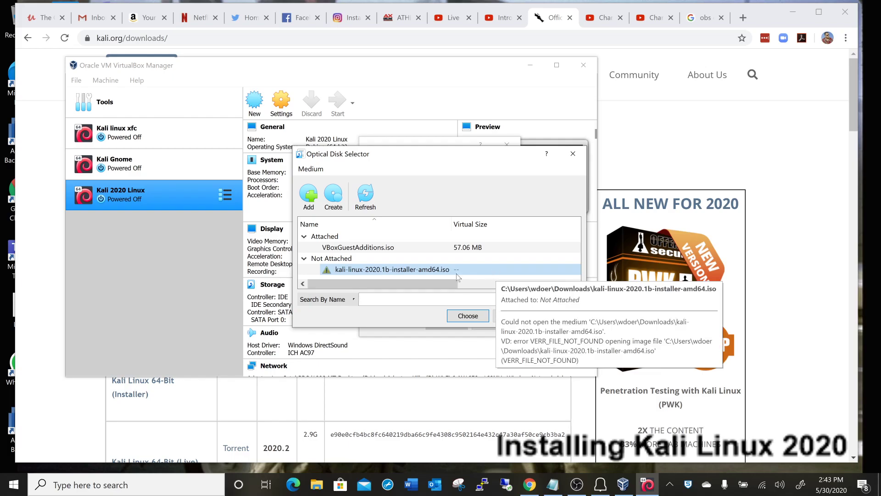
pyautogui.click(309, 196)
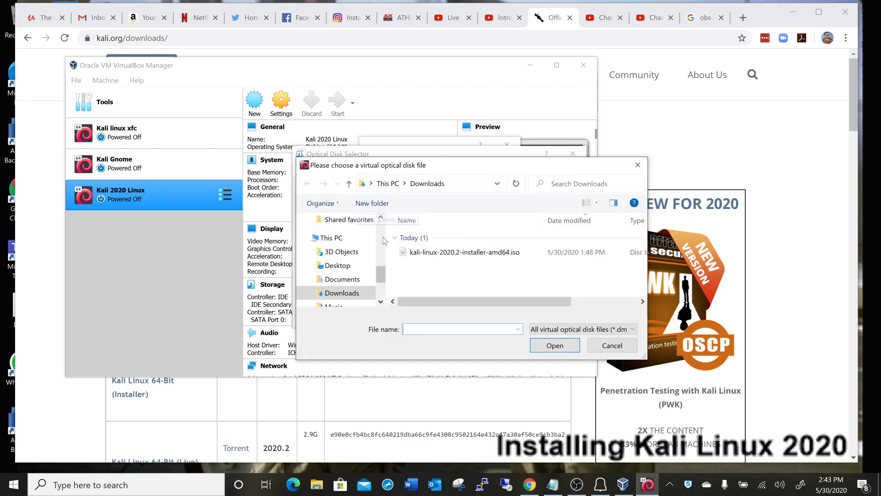
pyautogui.scroll(3, 384, 233)
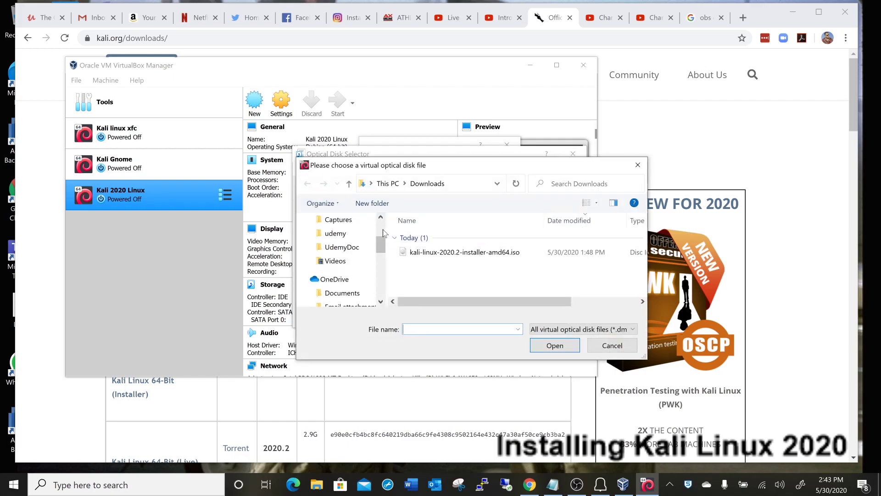
pyautogui.click(376, 233)
pyautogui.scroll(3, 380, 230)
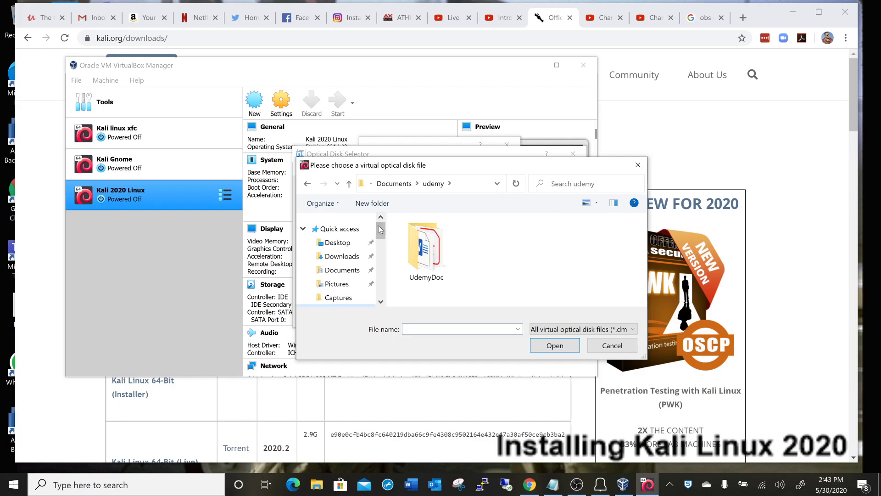
pyautogui.click(342, 257)
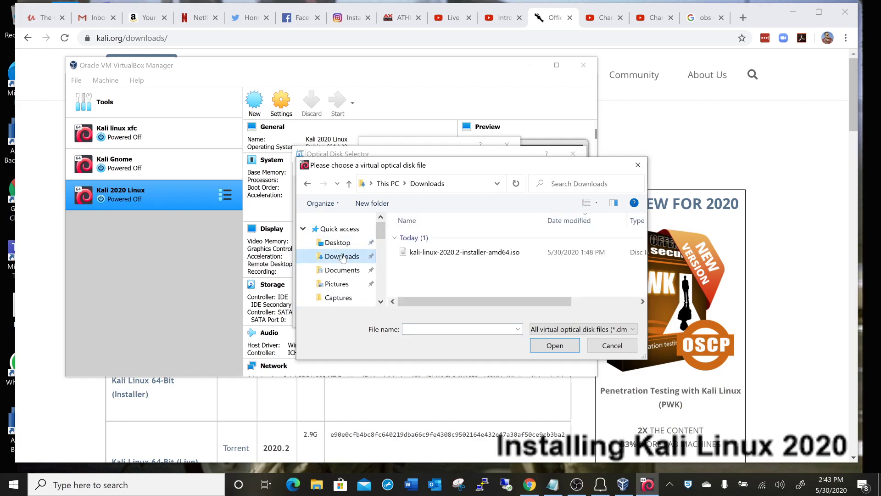
pyautogui.click(431, 254)
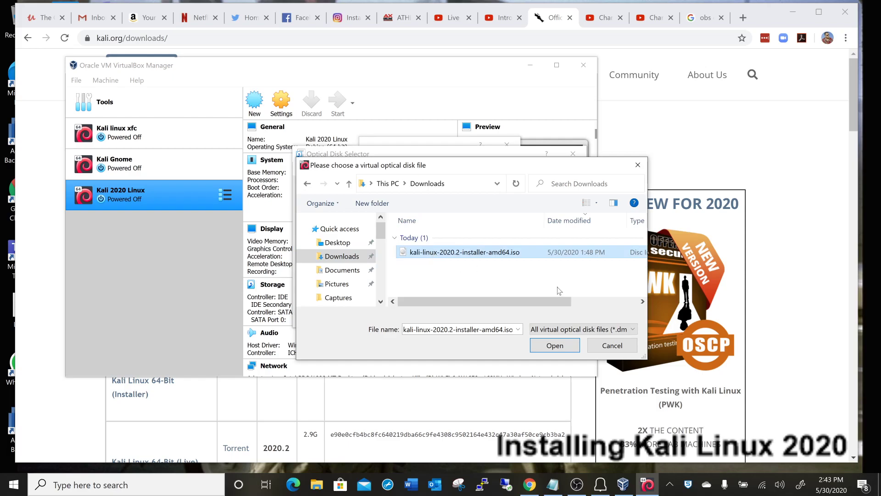
pyautogui.click(606, 302)
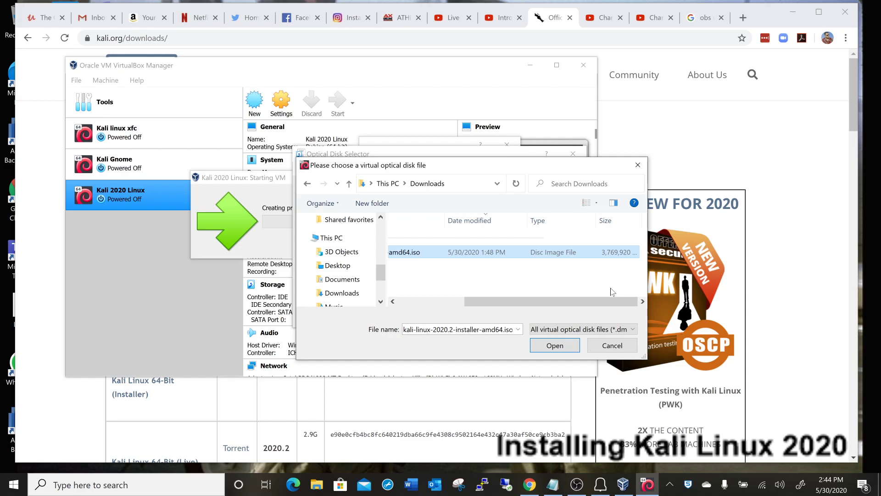
pyautogui.click(555, 347)
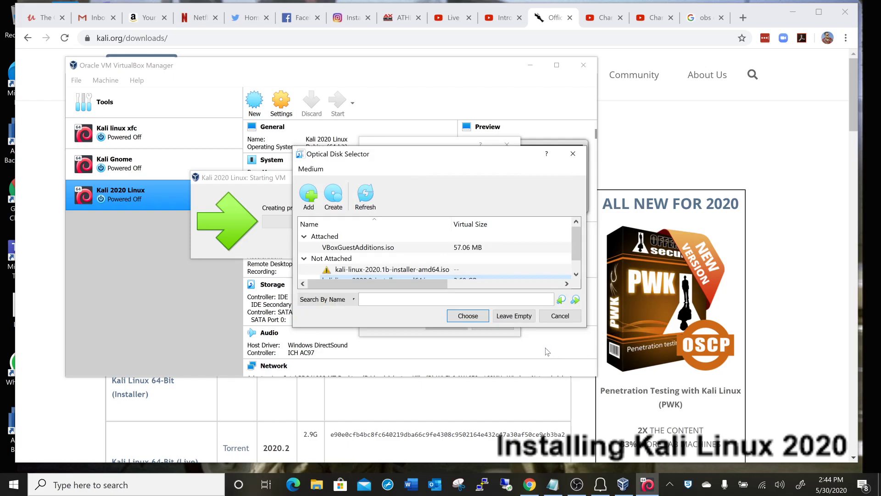
# - Choose kali-linux-2020.2-installer-amd64.iso as the start-up disk and boot the machine from it
pyautogui.click(577, 274)
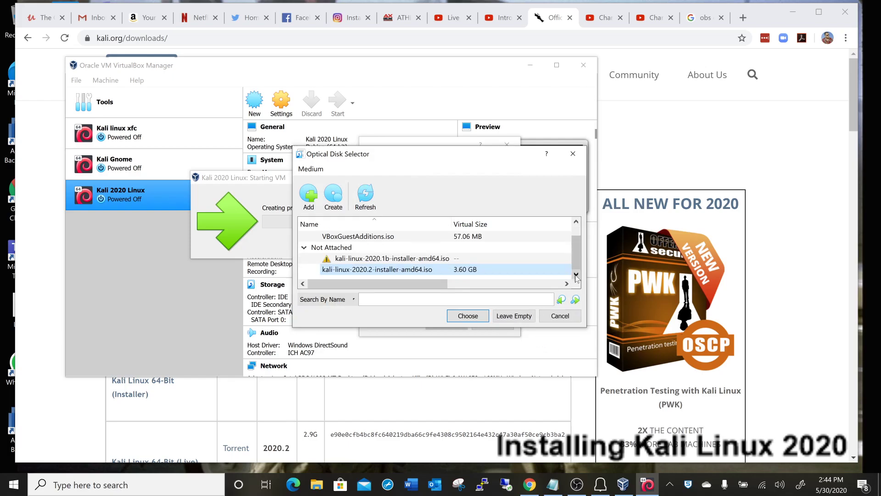
pyautogui.click(481, 318)
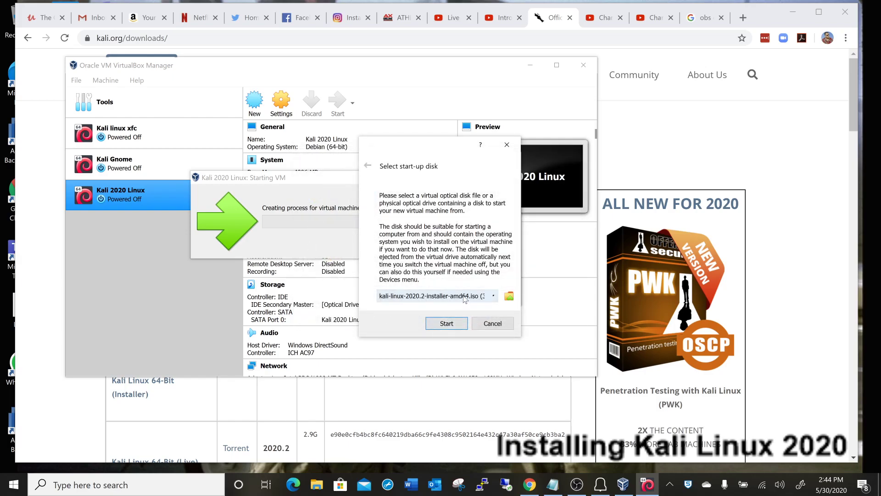
pyautogui.click(447, 323)
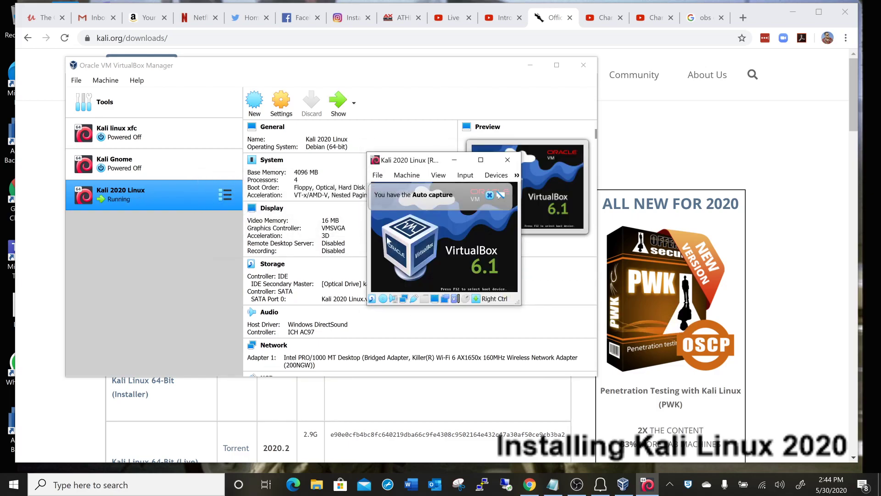
# - Enlarge the running machine's window to the left and upward, and dismiss the keyboard auto-capture notice
pyautogui.moveTo(365, 235); pyautogui.dragTo(113, 259)
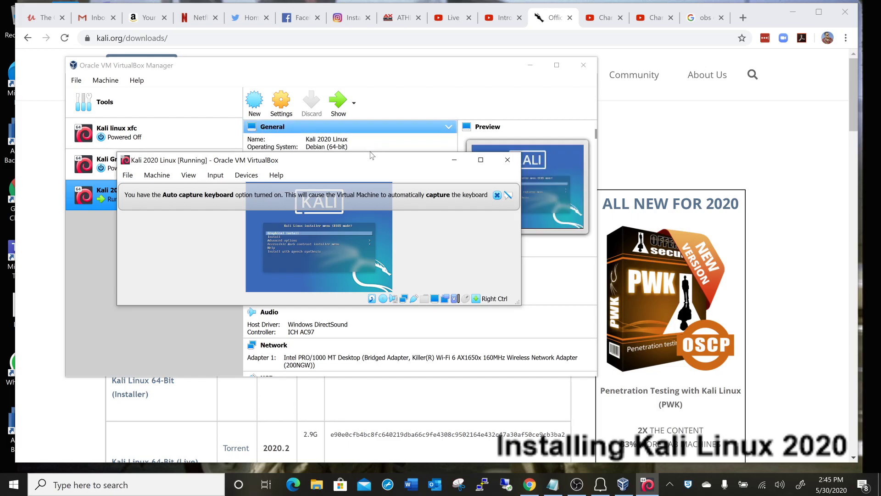
pyautogui.moveTo(371, 152); pyautogui.dragTo(356, 53)
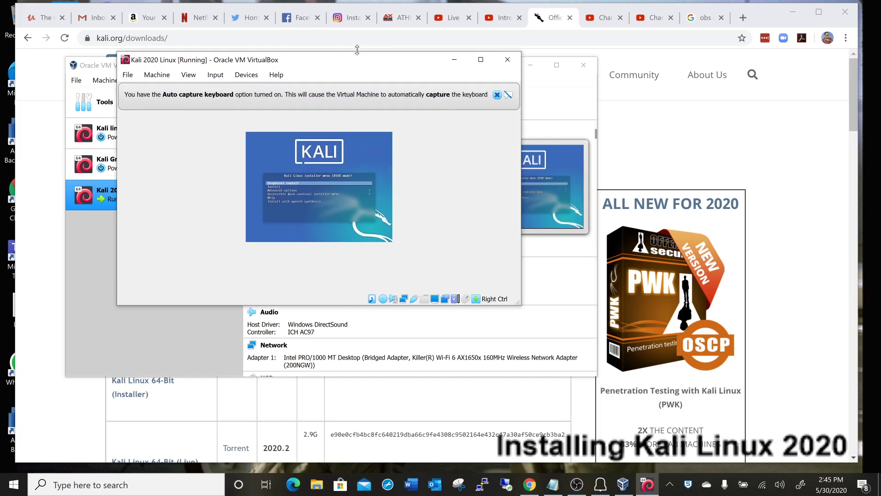
pyautogui.click(498, 94)
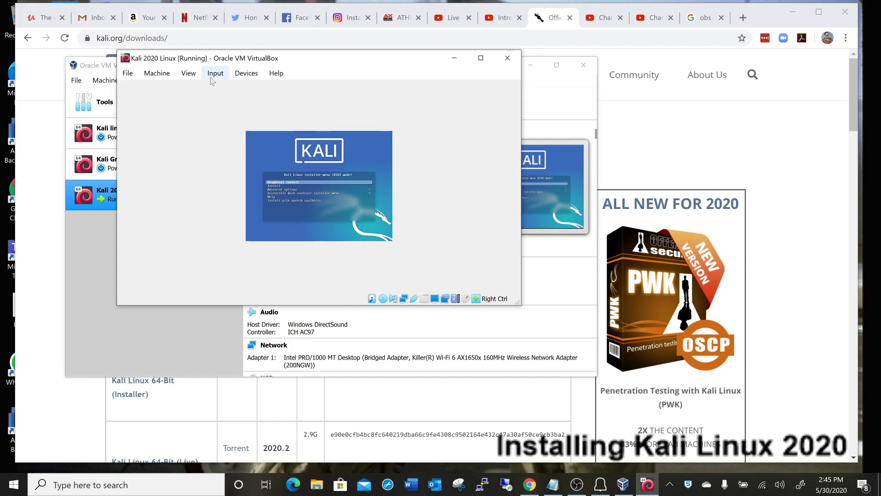
# - Scale Virtual Screen 1 to 250% (autoscaled output) and enlarge the machine's window around the installer menu
pyautogui.click(190, 77)
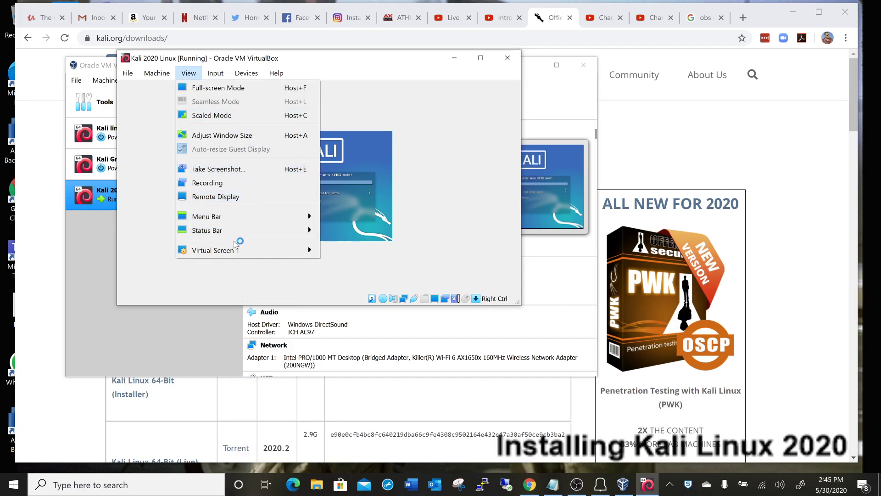
pyautogui.moveTo(229, 253)
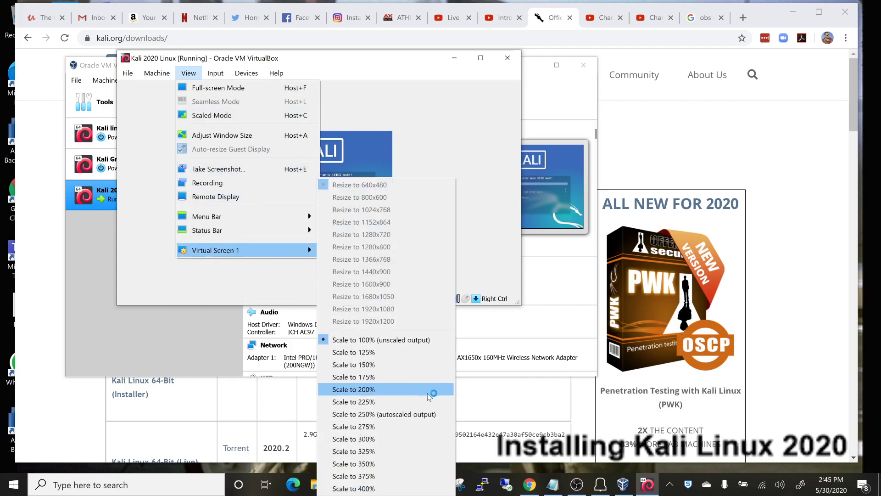
pyautogui.click(431, 415)
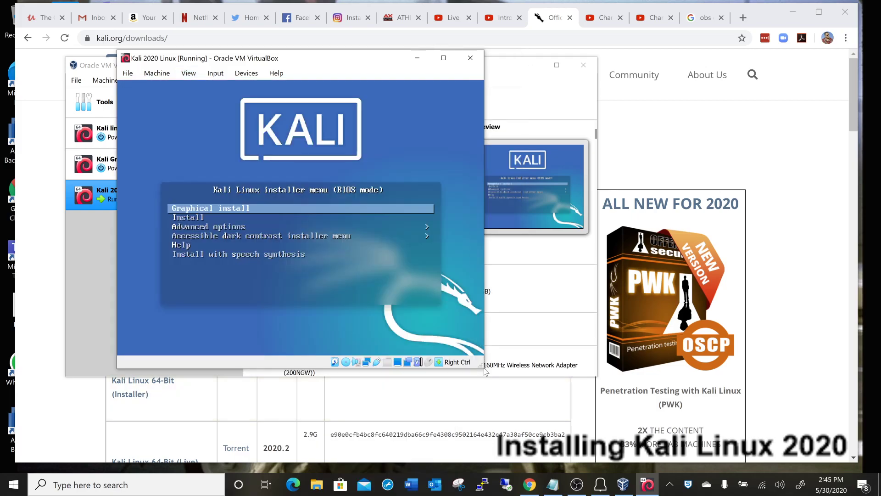
pyautogui.moveTo(482, 367); pyautogui.dragTo(647, 393)
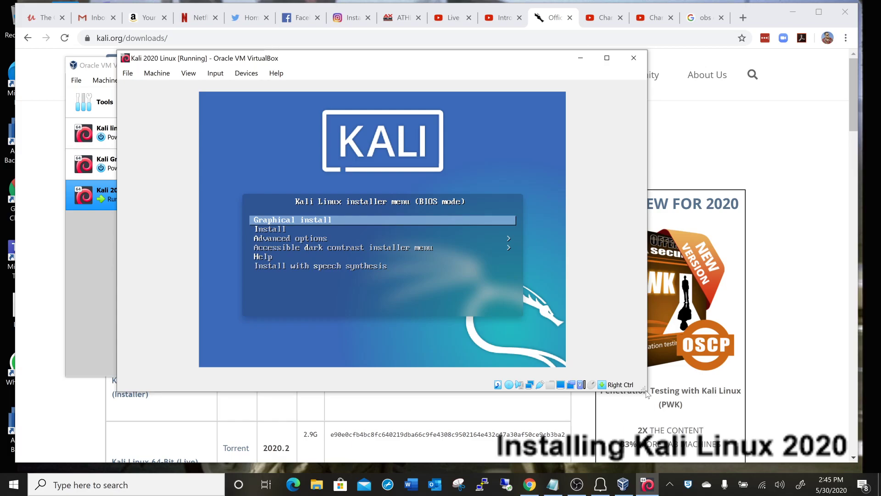
# - Launch the non-graphical Install option and accept English as language, United States as location and American English as keymap
pyautogui.press('Down')
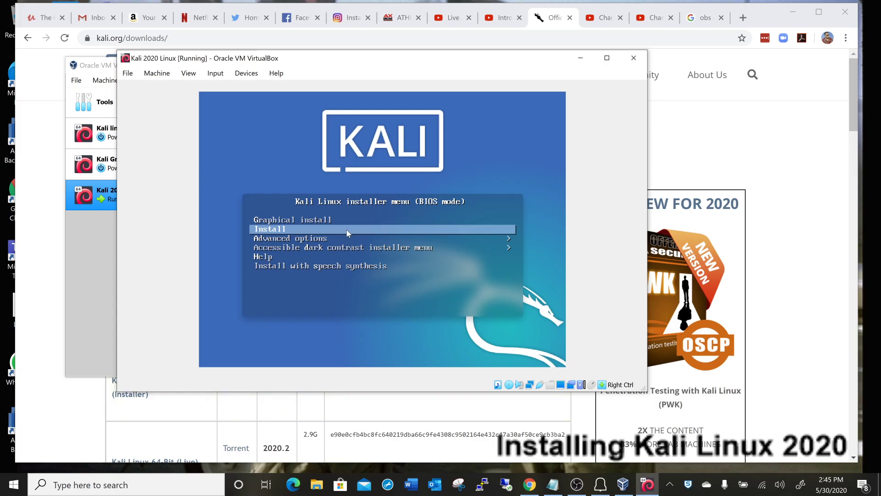
pyautogui.press('Return')
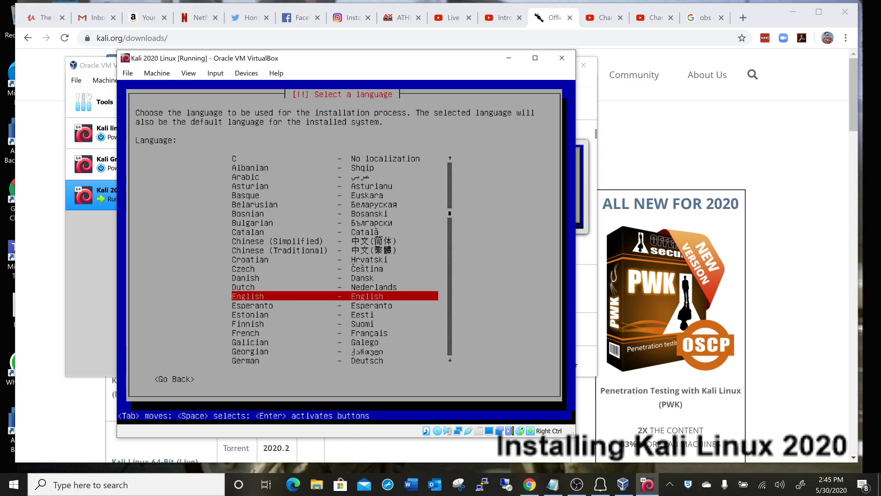
pyautogui.press('Return')
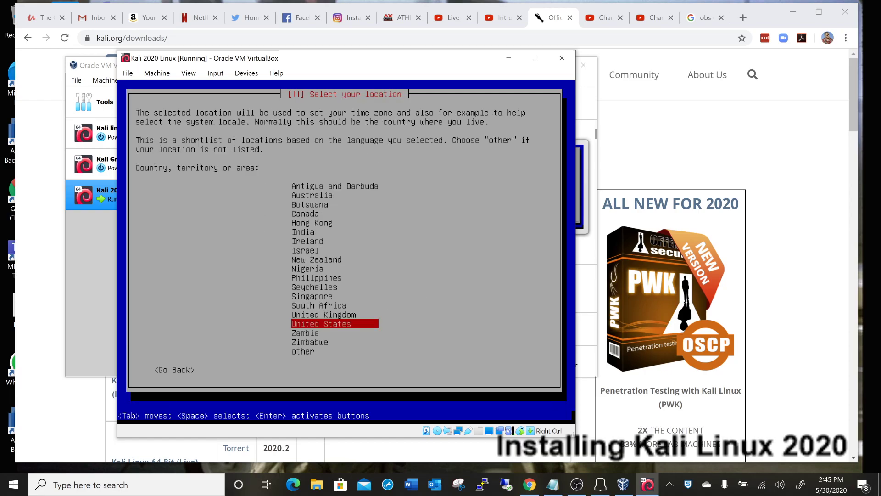
pyautogui.press('Return')
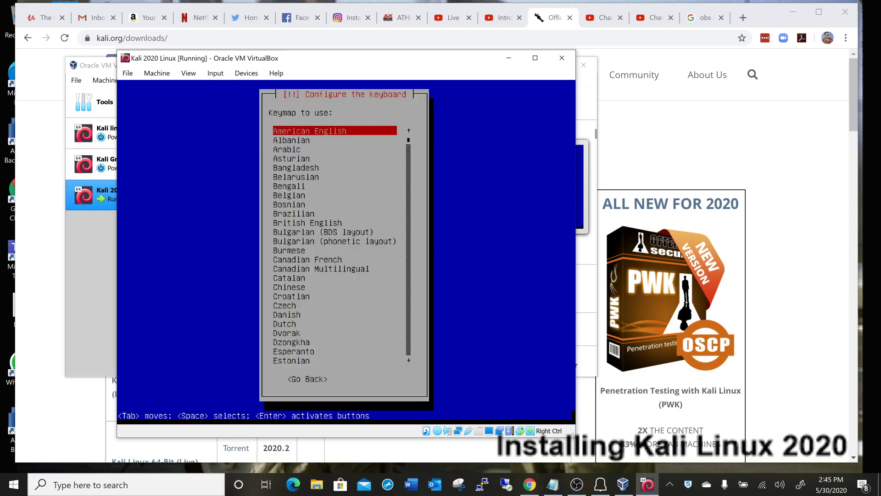
pyautogui.press('Return')
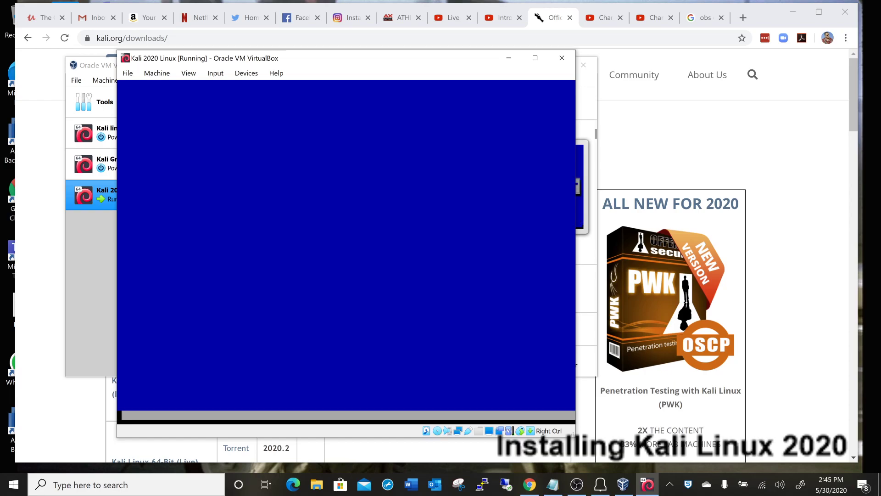